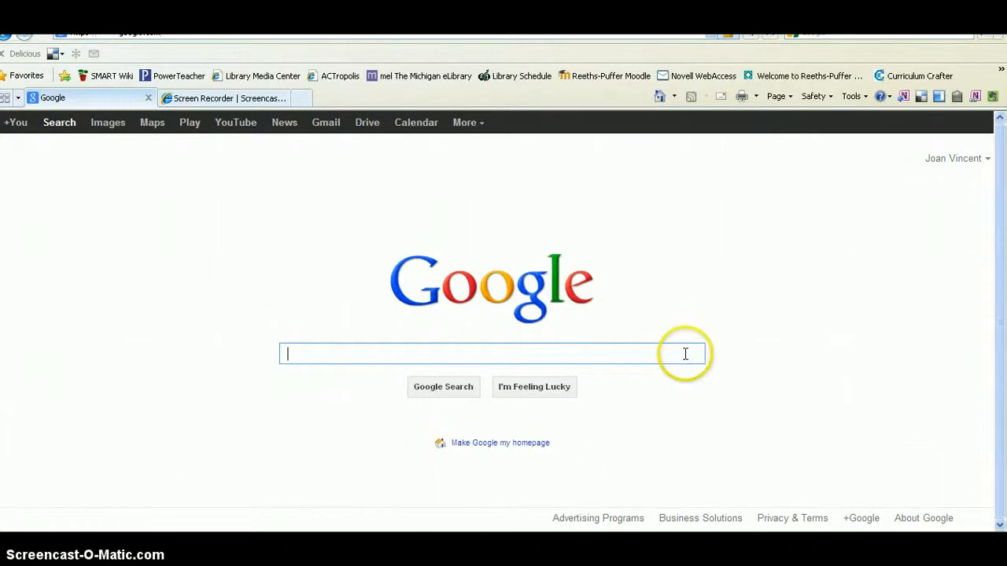
Open the Reeths Puffer High School library catalog from the district welcome page and bring up its login form
{"action": "left_click", "coordinate": [826, 78]}
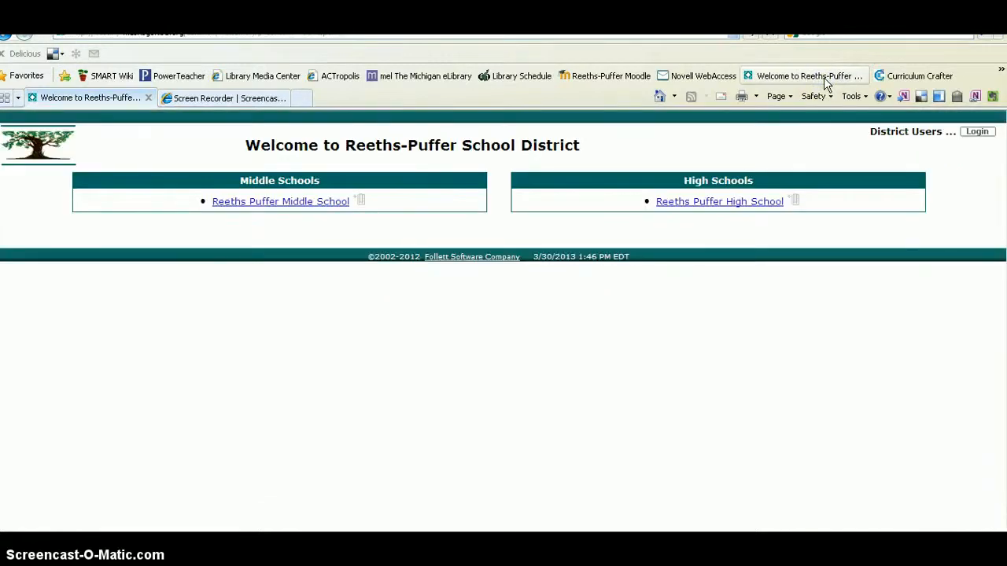
{"action": "left_click", "coordinate": [737, 206]}
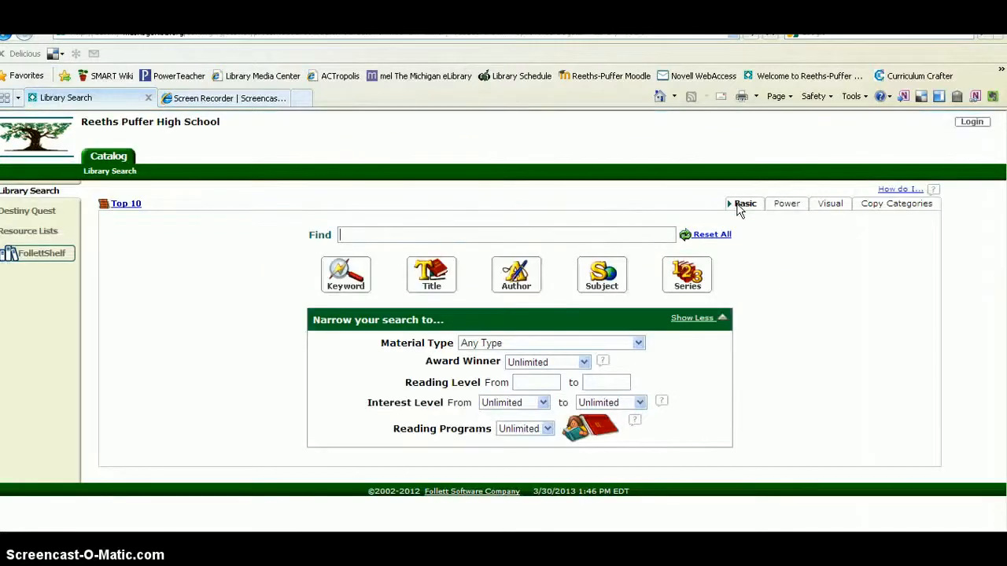
{"action": "left_click", "coordinate": [972, 124]}
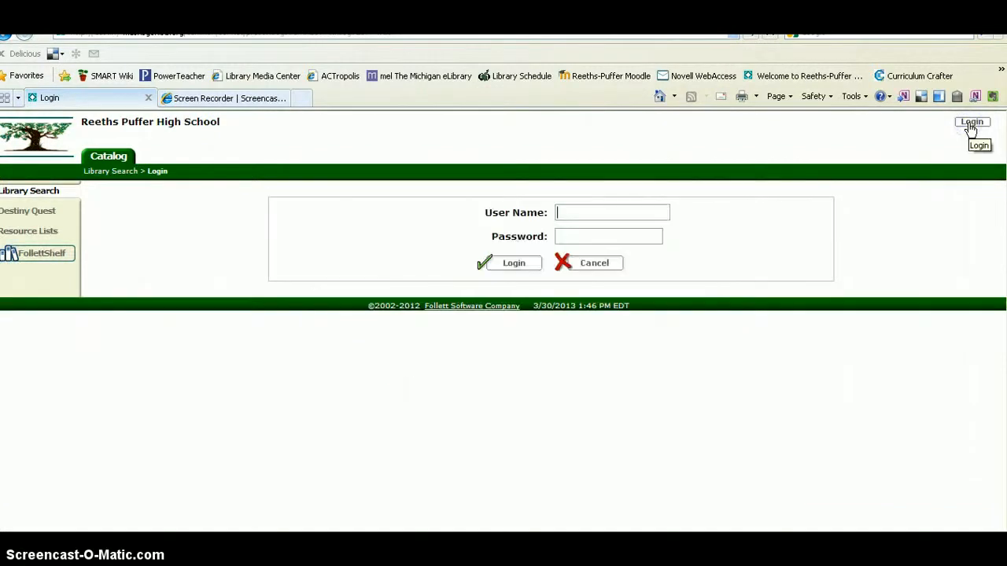
Log in to the library catalog by entering the student helper account's user name and password
{"action": "left_click", "coordinate": [565, 212]}
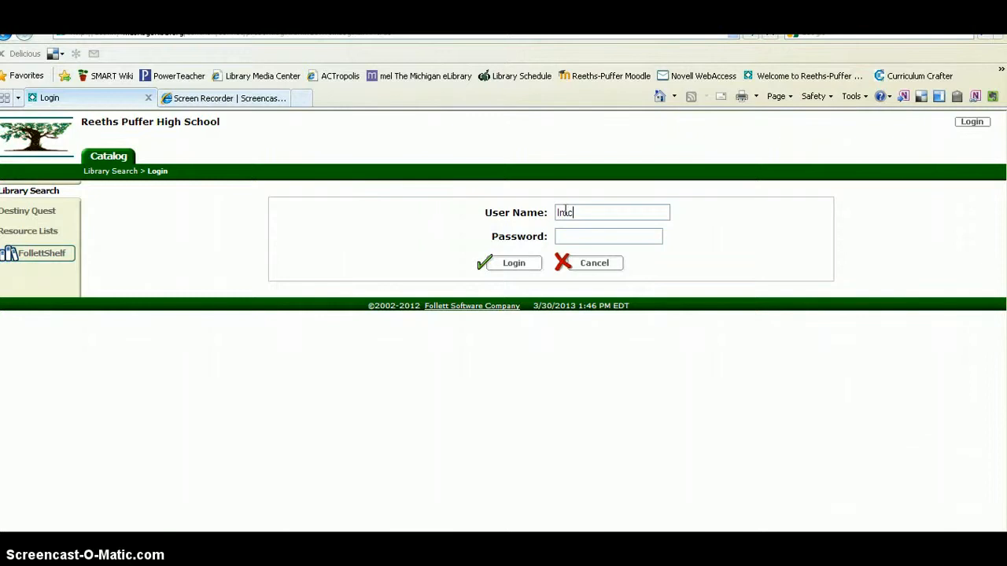
{"action": "left_click", "coordinate": [606, 208]}
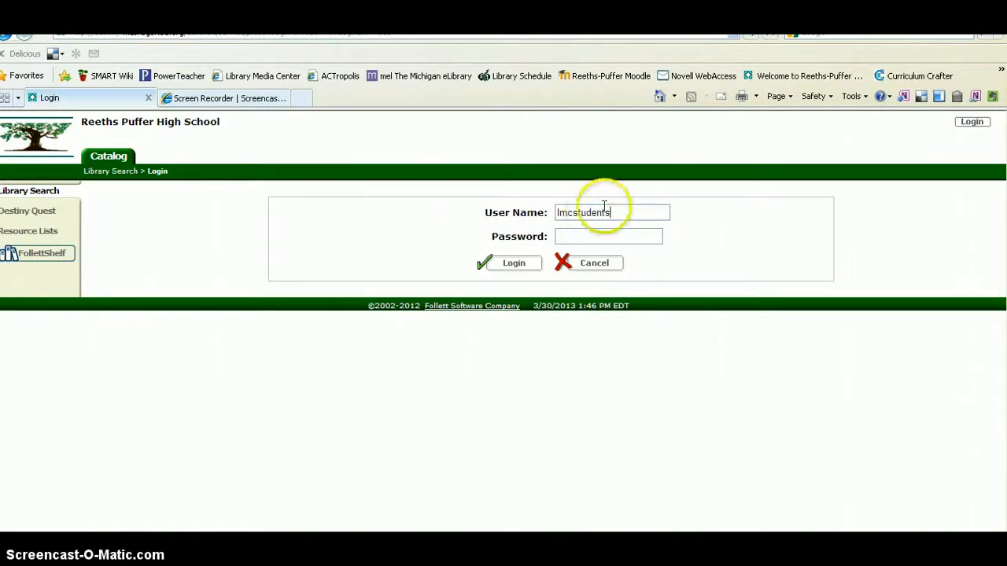
{"action": "key", "text": "BackSpace"}
{"action": "left_click", "coordinate": [620, 236]}
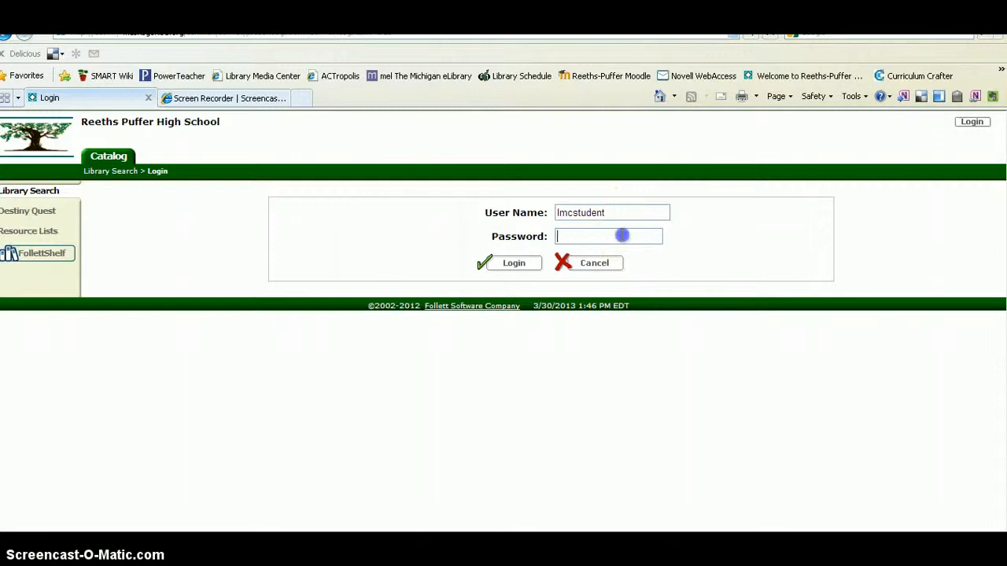
{"action": "left_click", "coordinate": [553, 261]}
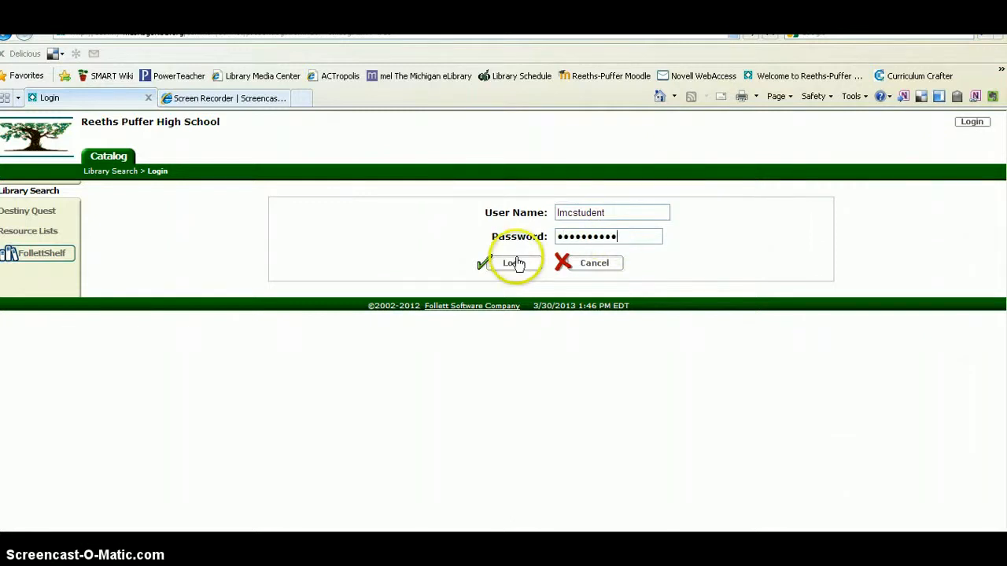
{"action": "left_click", "coordinate": [516, 263]}
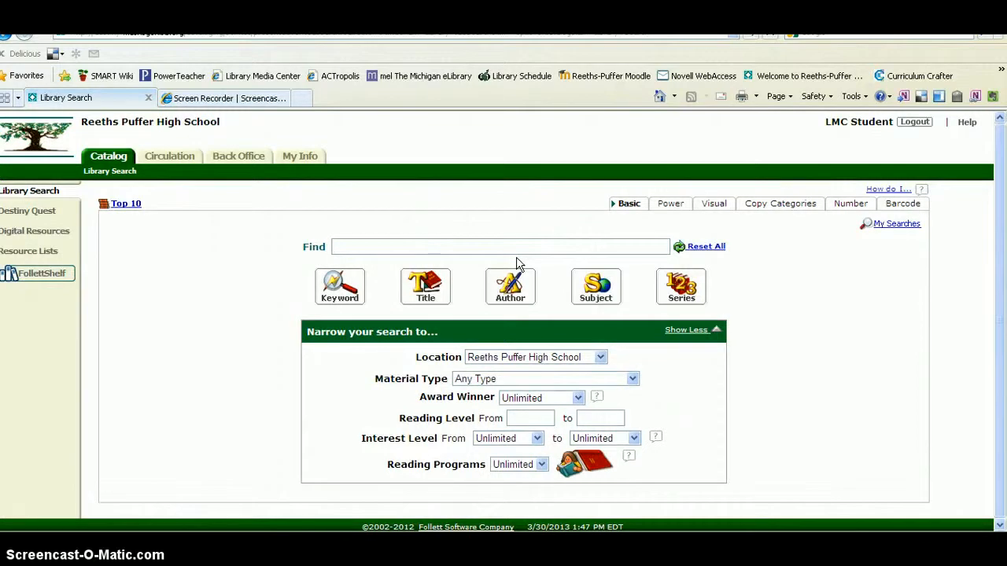
Go to Check Out in the circulation area and search for a patron by the student's last name
{"action": "left_click", "coordinate": [181, 163]}
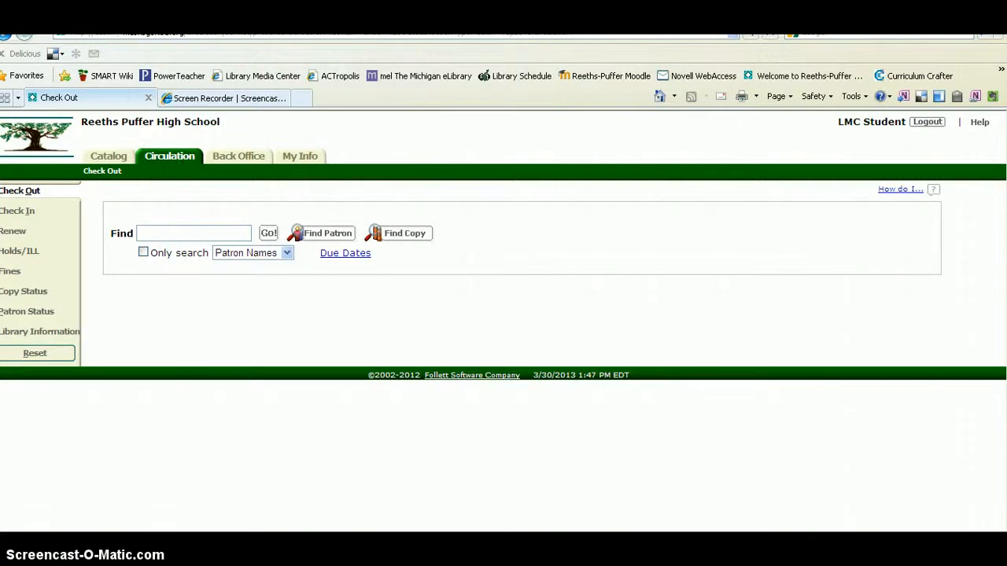
{"action": "left_click", "coordinate": [23, 214]}
{"action": "left_click", "coordinate": [46, 192]}
{"action": "type", "text": "smith"}
{"action": "key", "text": "Return"}
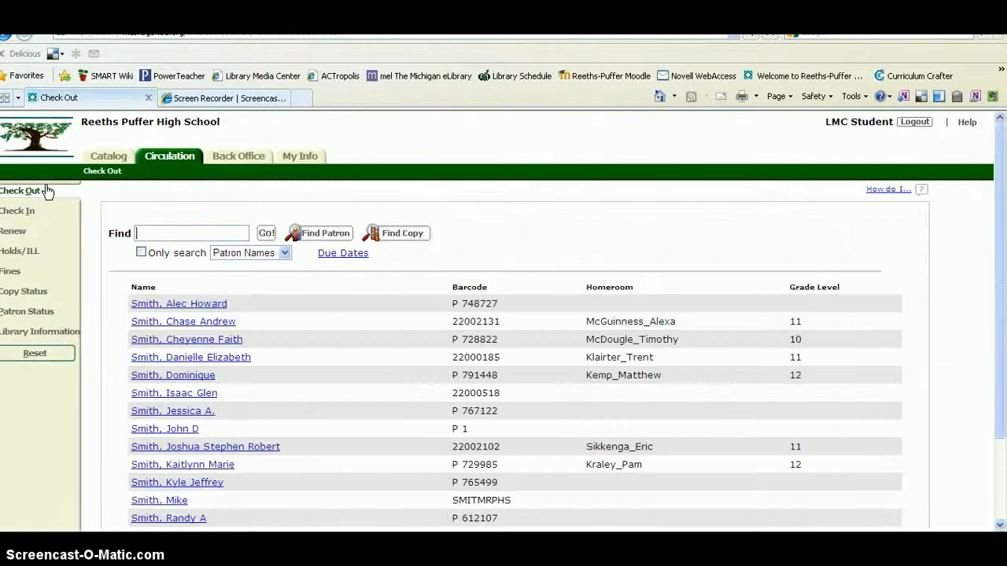
Open the sample student's record from the results and check out copy 26716 to that patron
{"action": "left_click", "coordinate": [149, 432]}
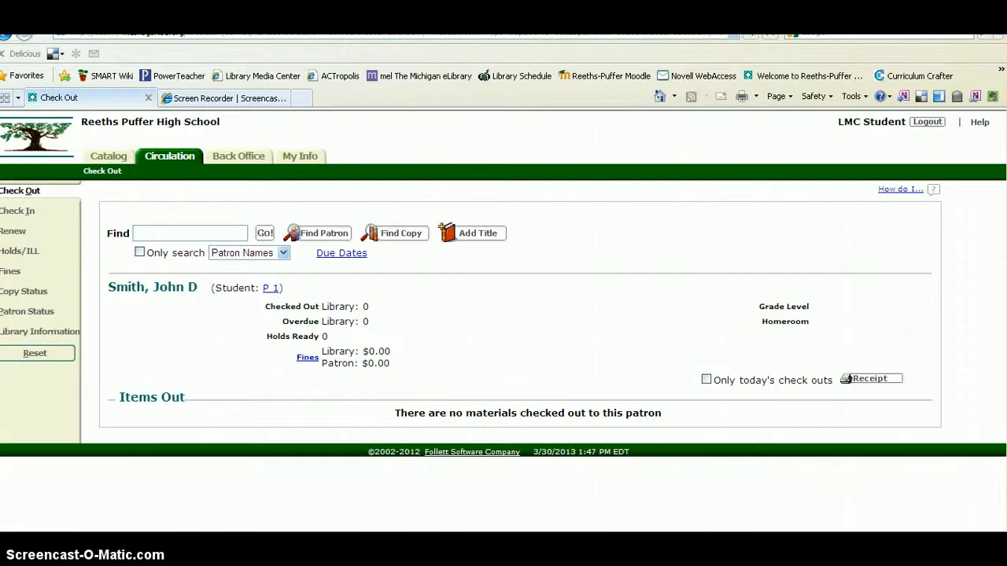
{"action": "type", "text": "26716"}
{"action": "left_click", "coordinate": [264, 236]}
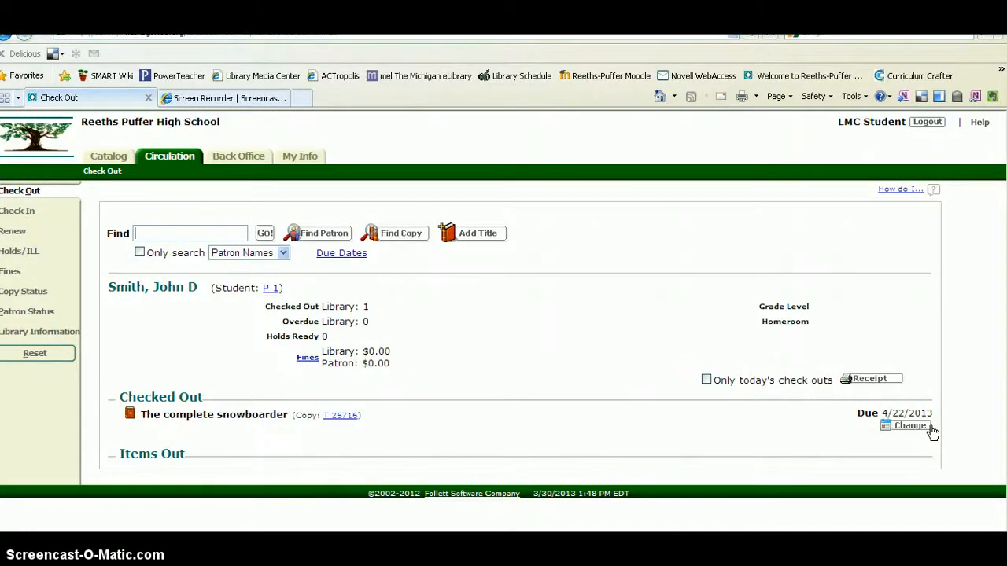
Check in copy 26716, The complete snowboarder
{"action": "left_click", "coordinate": [29, 213]}
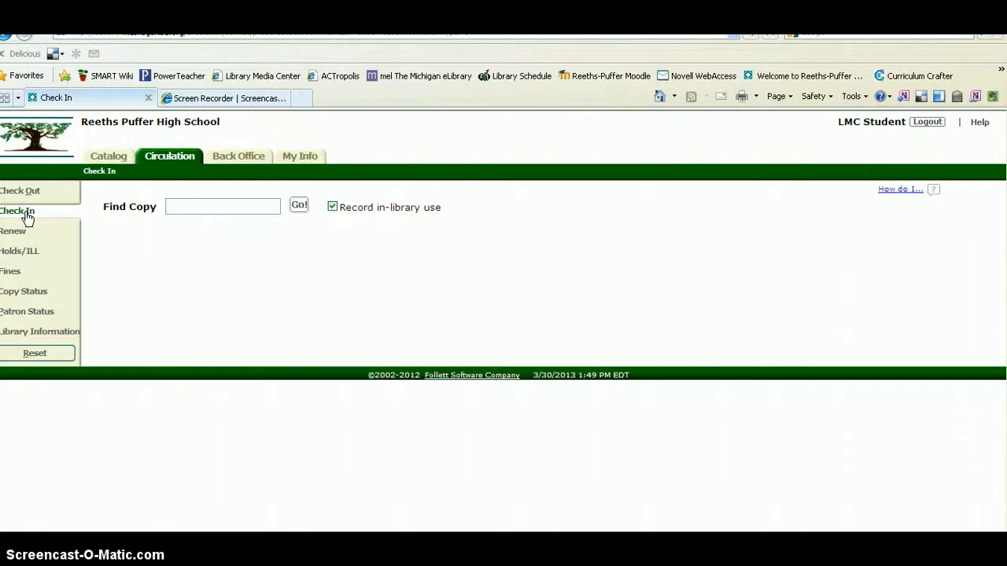
{"action": "type", "text": "26716"}
{"action": "key", "text": "Return"}
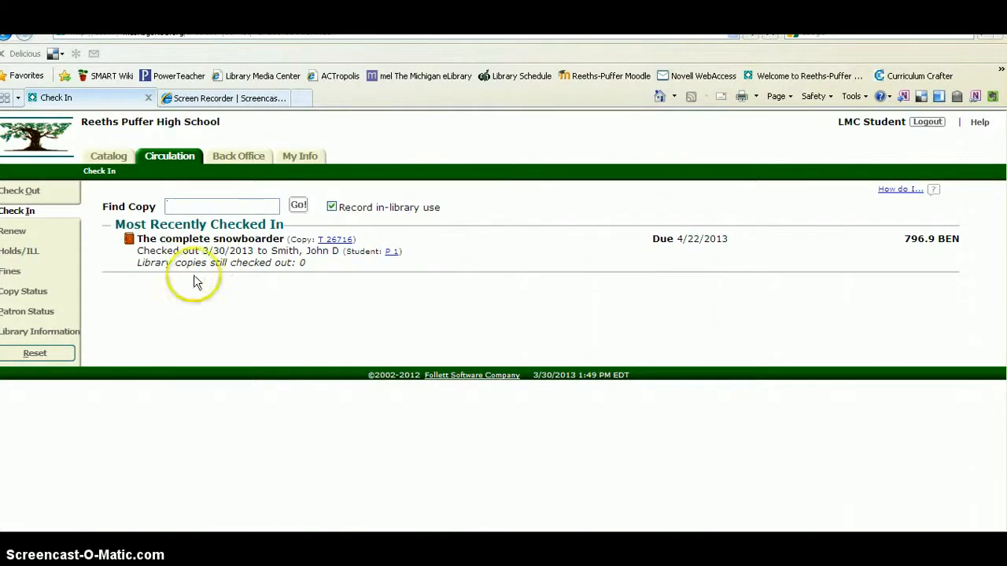
View the page for renewing a copy and return to Check Out
{"action": "left_click", "coordinate": [26, 237]}
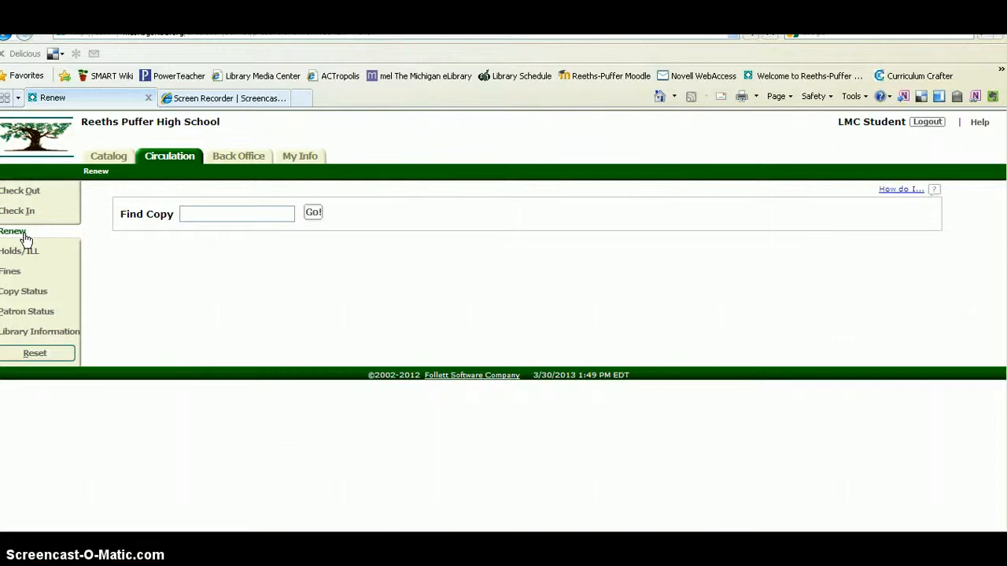
{"action": "left_click", "coordinate": [212, 213]}
{"action": "left_click", "coordinate": [47, 192]}
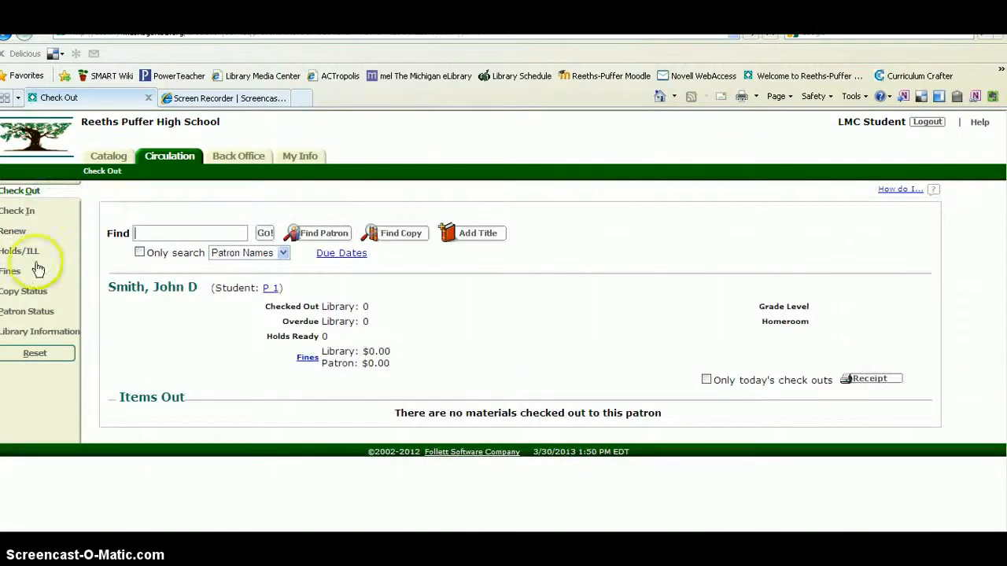
Clear the current patron from Check Out and look up another patron by student number
{"action": "left_click", "coordinate": [36, 355]}
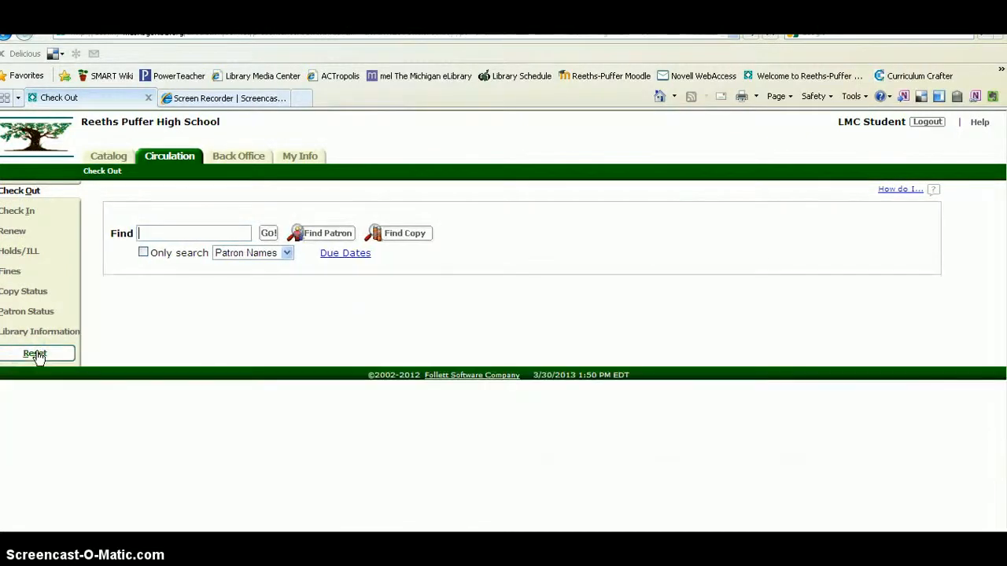
{"action": "left_click", "coordinate": [167, 229]}
{"action": "type", "text": "729985"}
{"action": "key", "text": "Return"}
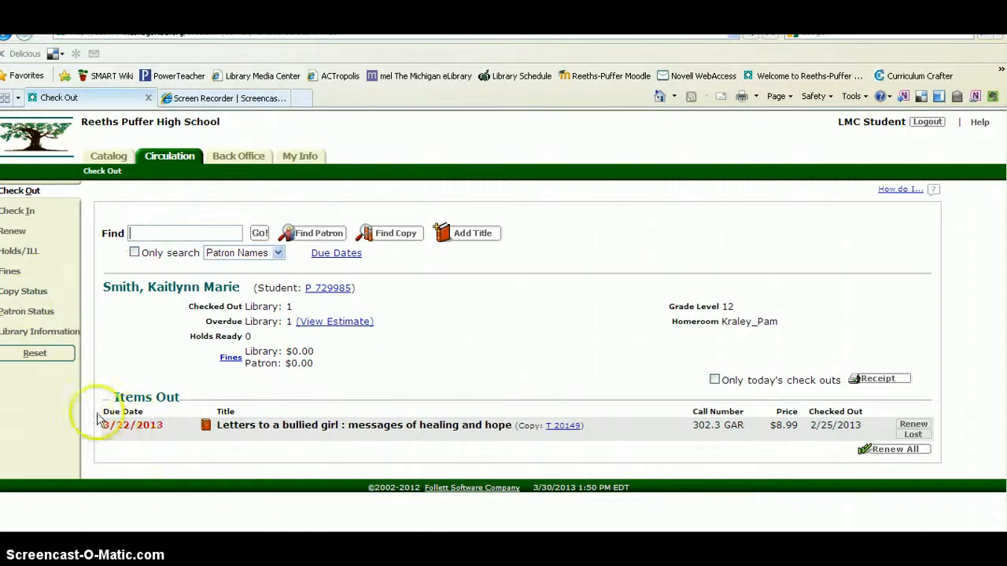
Renew the patron's overdue book, Letters to a bullied girl, and review the updated check-out record
{"action": "left_click", "coordinate": [926, 428]}
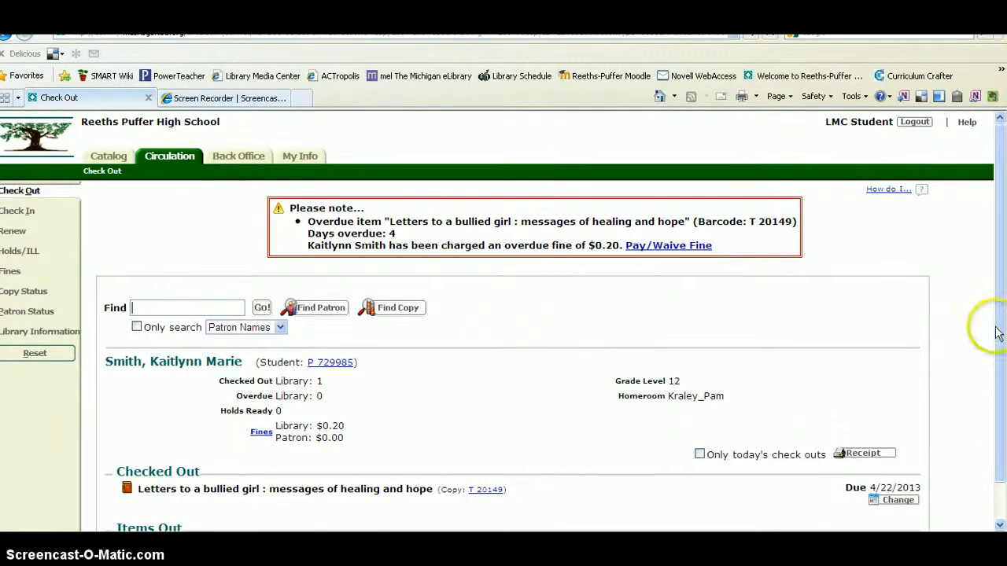
{"action": "scroll", "coordinate": [996, 332], "scroll_direction": "down", "scroll_amount": 1}
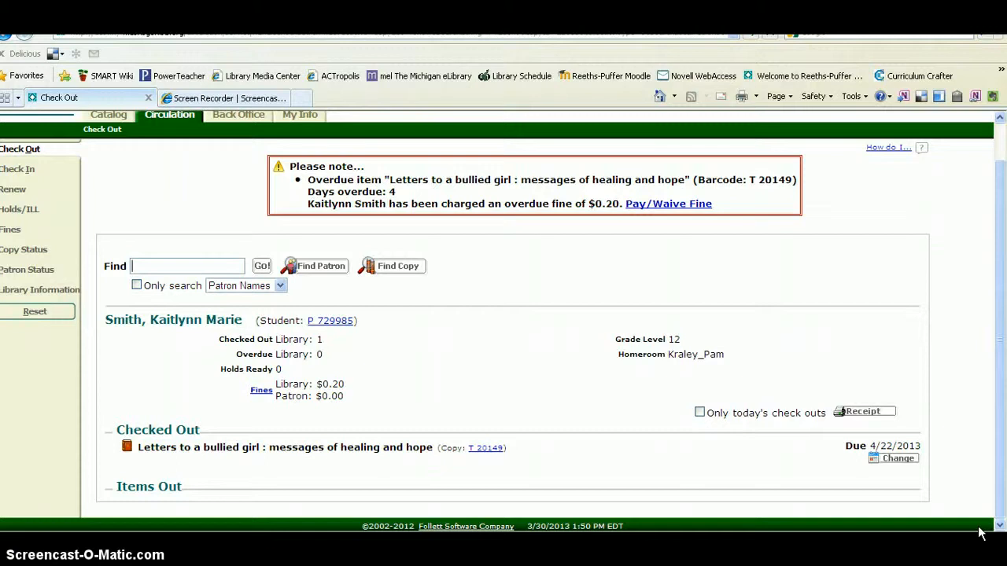
Open the patron's fines, request deletion of the overdue fine and decline the confirmation
{"action": "left_click", "coordinate": [15, 233]}
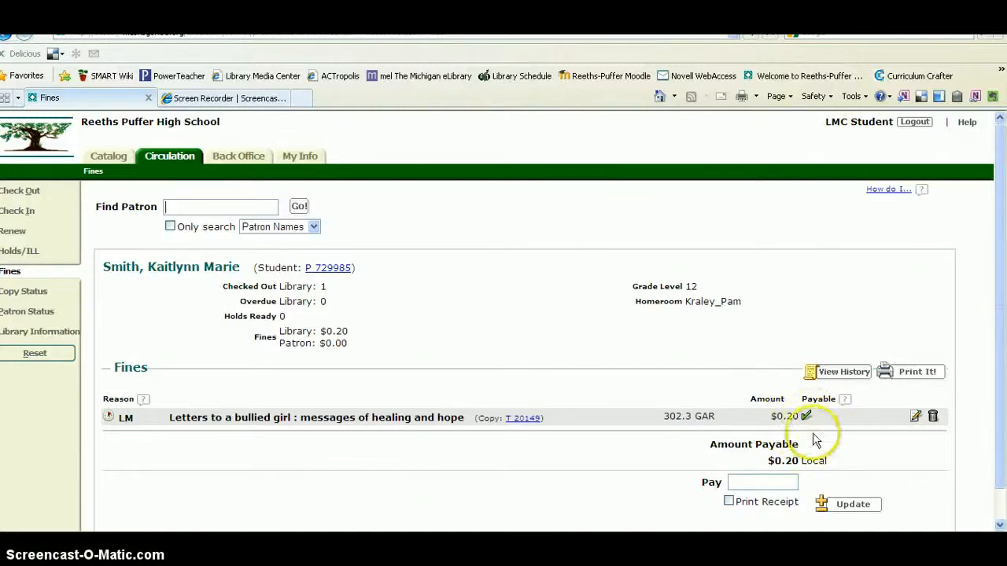
{"action": "left_click", "coordinate": [933, 418]}
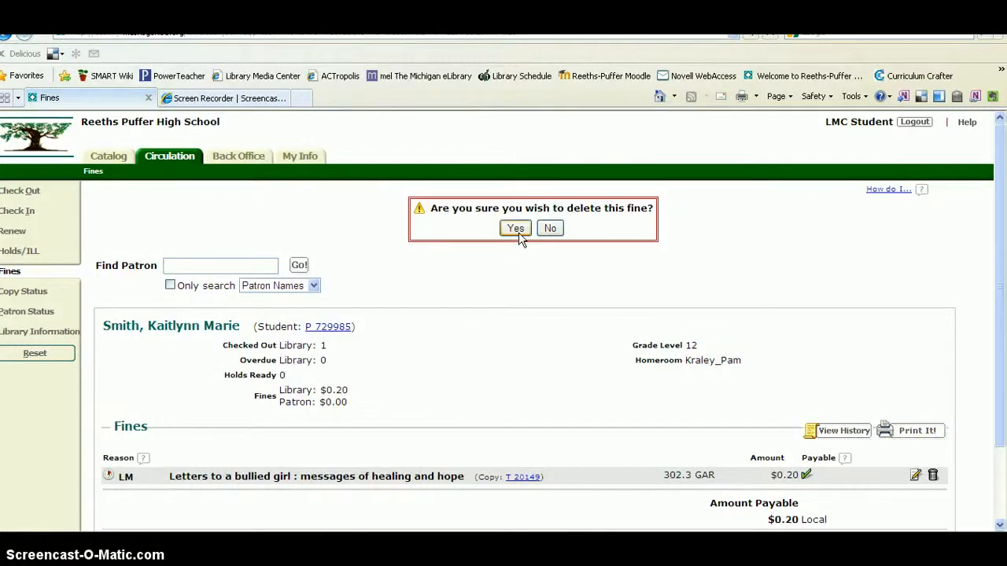
{"action": "left_click", "coordinate": [550, 229]}
Pay .20 toward the overdue fine for Letters to a bullied girl and update the patron's fines
{"action": "scroll", "coordinate": [990, 314], "scroll_direction": "down", "scroll_amount": 1}
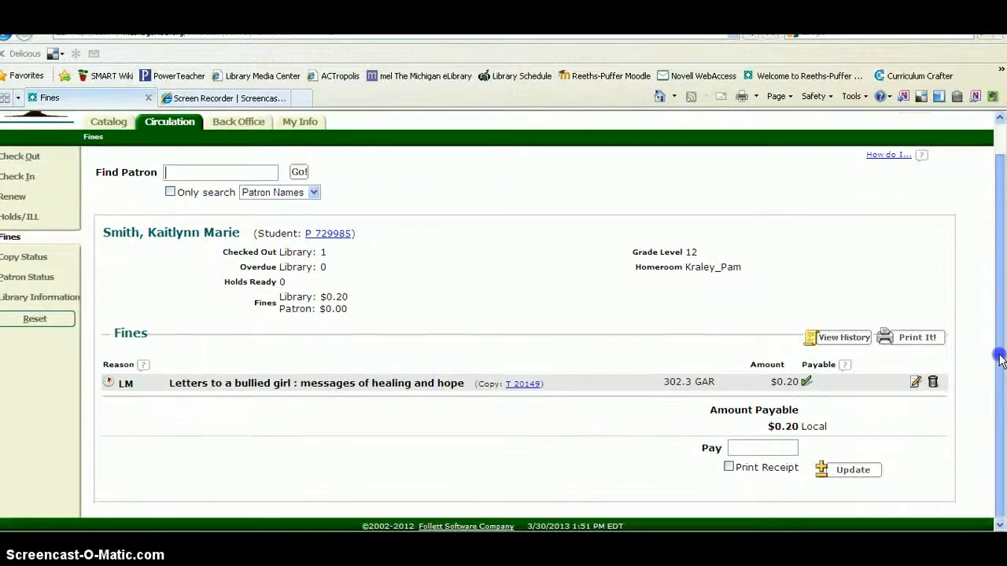
{"action": "left_click", "coordinate": [764, 447]}
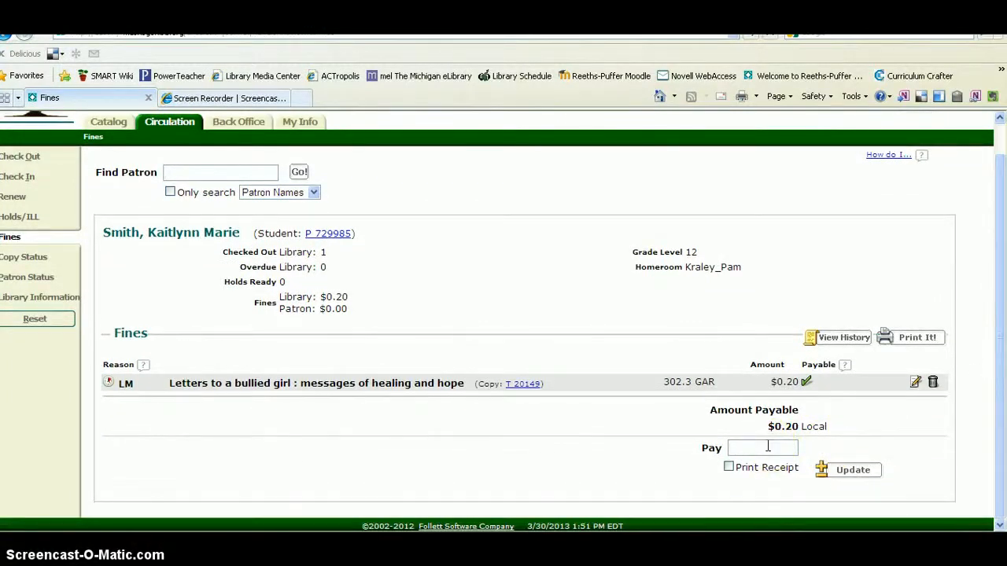
{"action": "type", "text": "20"}
{"action": "left_click", "coordinate": [845, 476]}
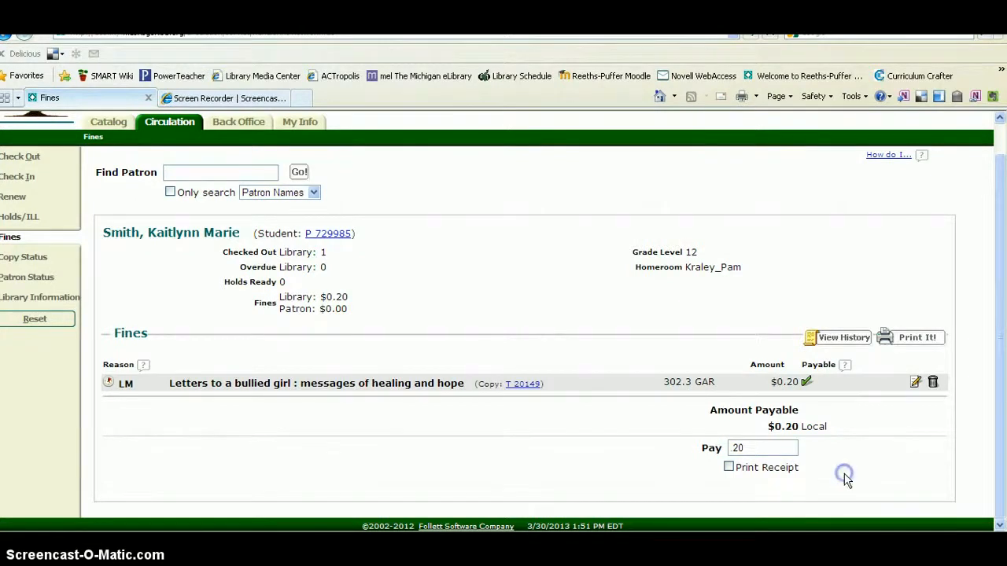